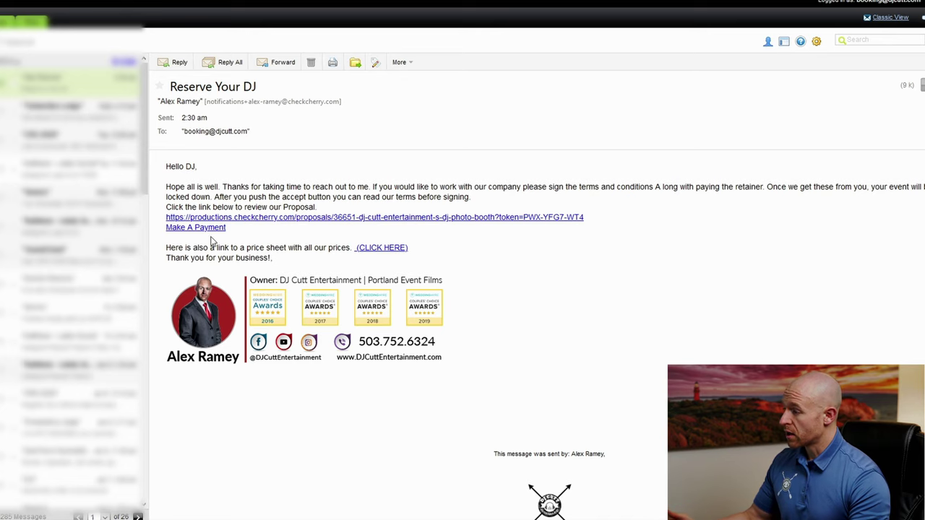
Open the DJ Pricing 2020.pdf price sheet from the Reserve Your DJ email's link
{"action": "left_click", "coordinate": [391, 250]}
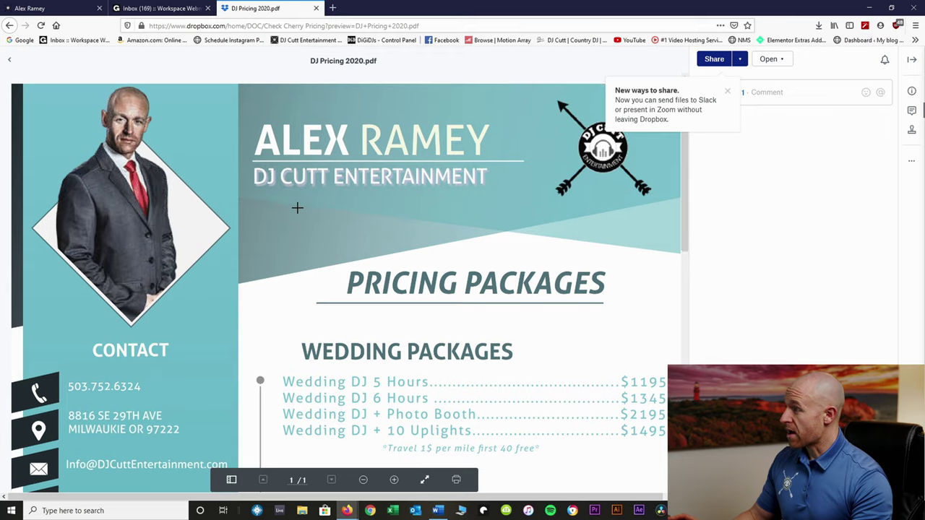
{"action": "scroll", "coordinate": [297, 208], "scroll_direction": "down", "scroll_amount": 2}
{"action": "scroll", "coordinate": [284, 162], "scroll_direction": "down", "scroll_amount": 3}
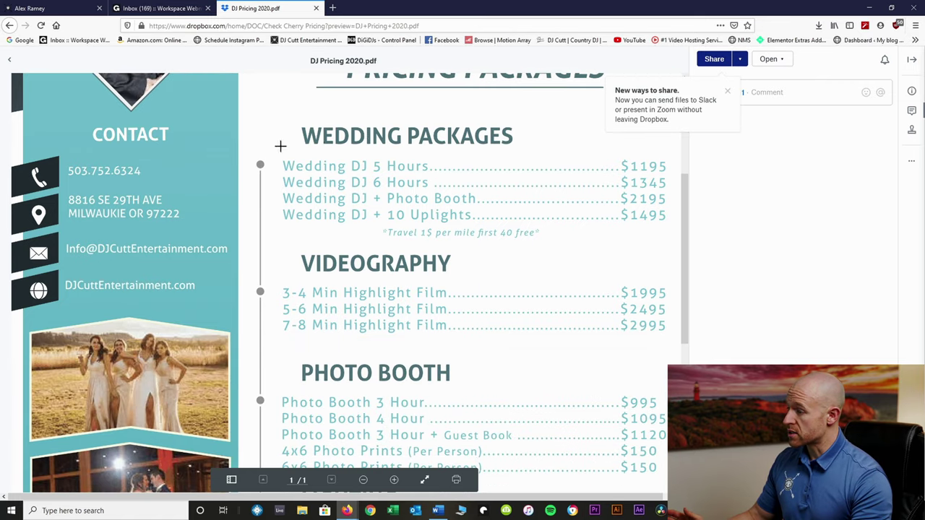
{"action": "scroll", "coordinate": [277, 205], "scroll_direction": "down", "scroll_amount": 2}
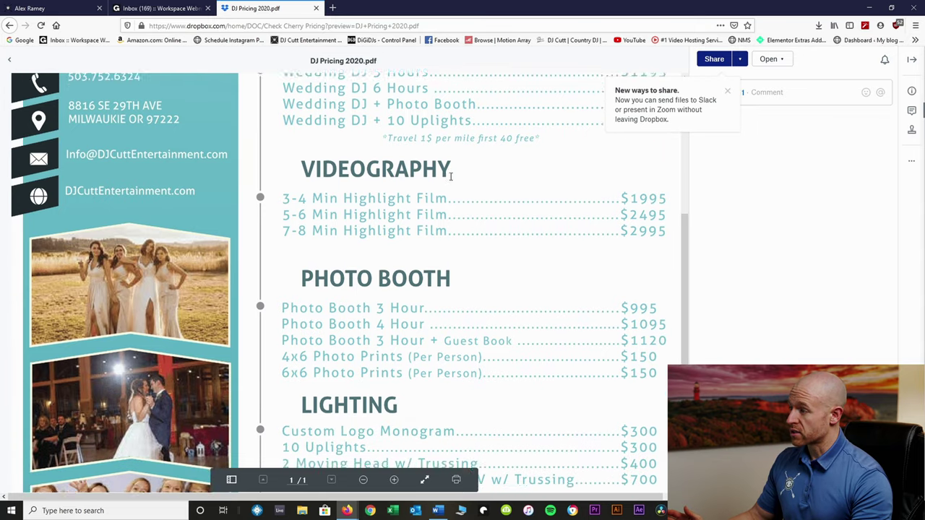
{"action": "scroll", "coordinate": [294, 195], "scroll_direction": "down", "scroll_amount": 2}
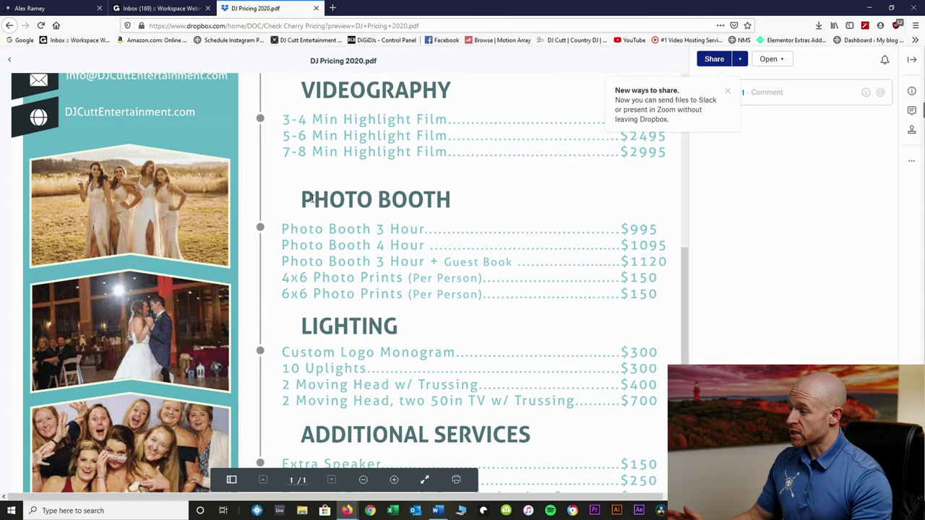
{"action": "scroll", "coordinate": [392, 155], "scroll_direction": "down", "scroll_amount": 3}
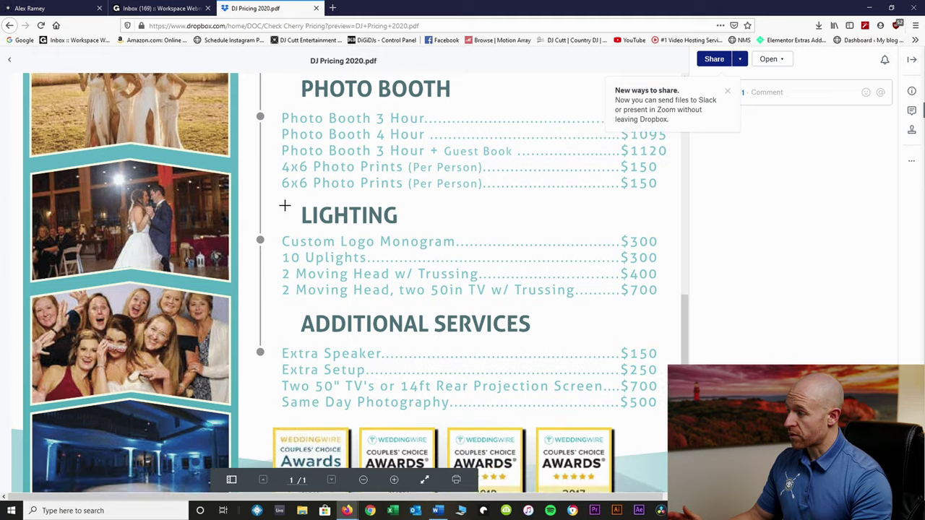
{"action": "scroll", "coordinate": [443, 217], "scroll_direction": "up", "scroll_amount": 2}
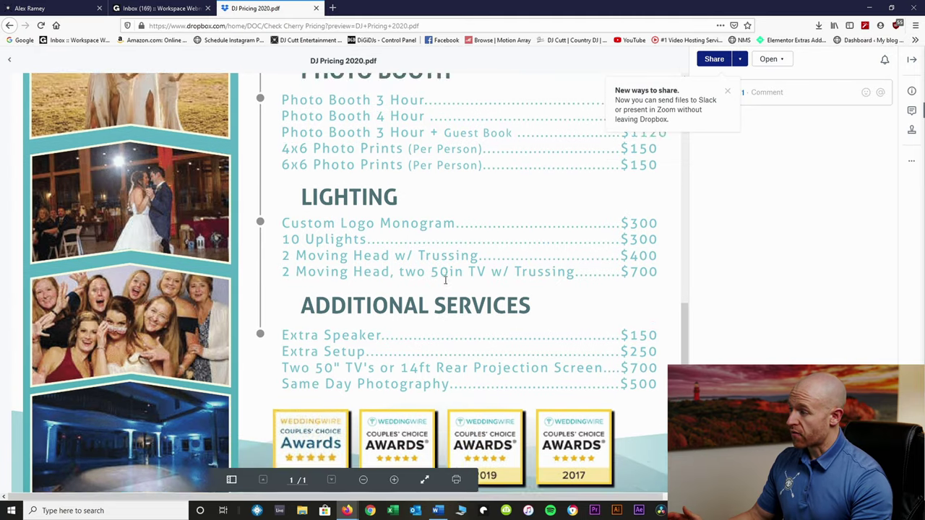
{"action": "scroll", "coordinate": [429, 300], "scroll_direction": "up", "scroll_amount": 8}
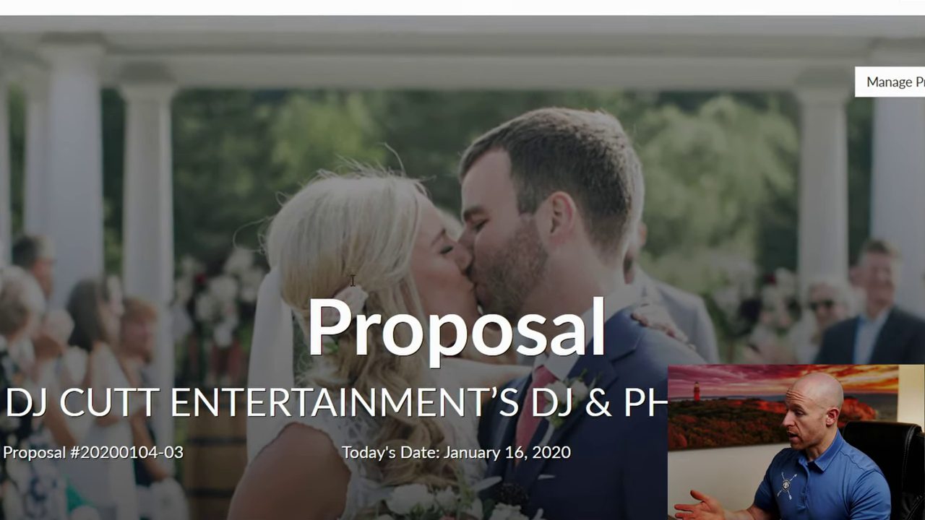
{"action": "scroll", "coordinate": [239, 273], "scroll_direction": "down", "scroll_amount": 5}
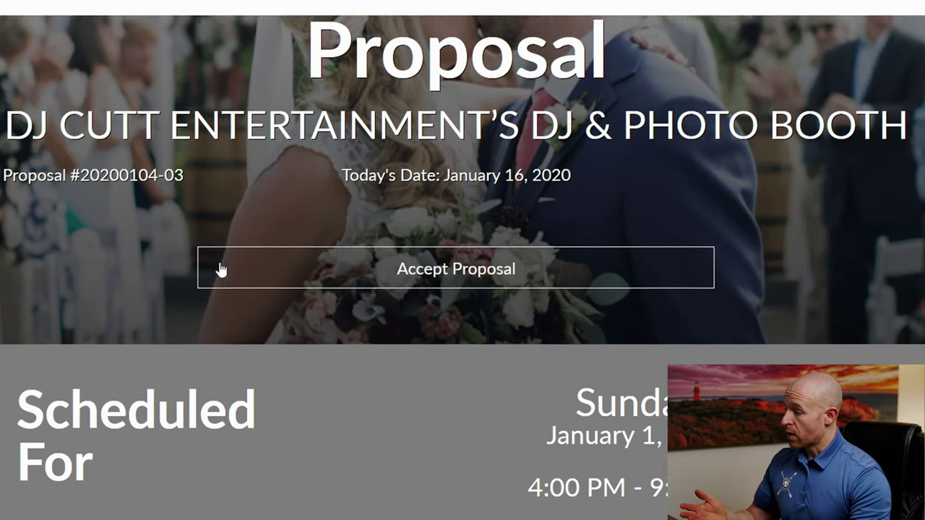
{"action": "scroll", "coordinate": [221, 269], "scroll_direction": "down", "scroll_amount": 4}
{"action": "scroll", "coordinate": [425, 237], "scroll_direction": "down", "scroll_amount": 3}
{"action": "scroll", "coordinate": [441, 249], "scroll_direction": "down", "scroll_amount": 6}
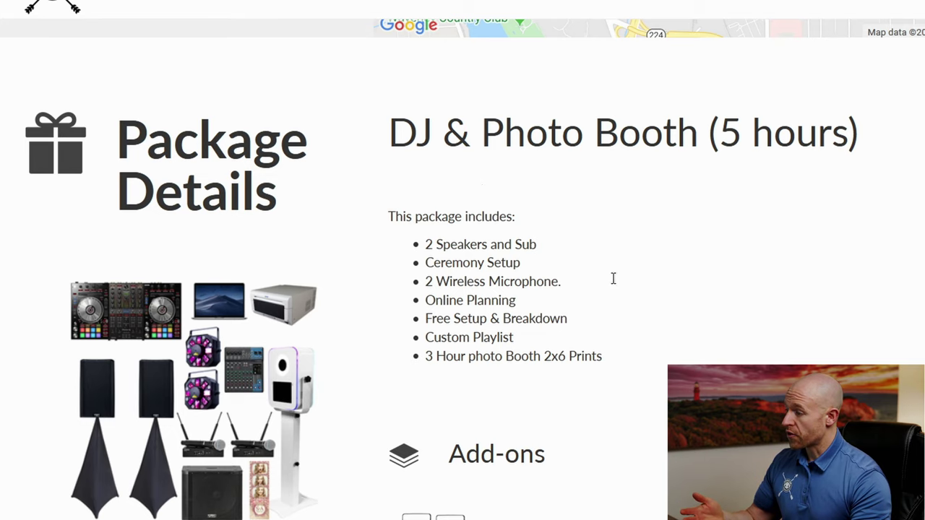
{"action": "scroll", "coordinate": [644, 118], "scroll_direction": "down", "scroll_amount": 6}
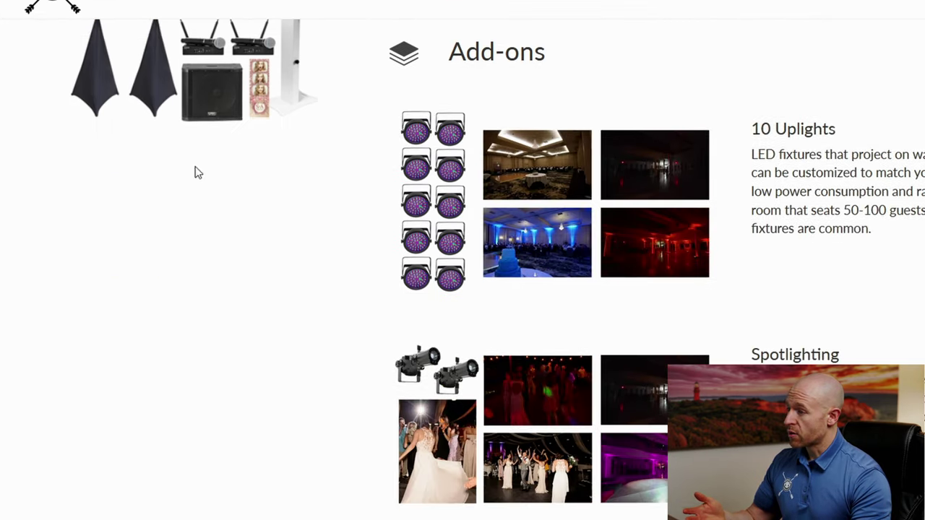
{"action": "scroll", "coordinate": [403, 206], "scroll_direction": "up", "scroll_amount": 1}
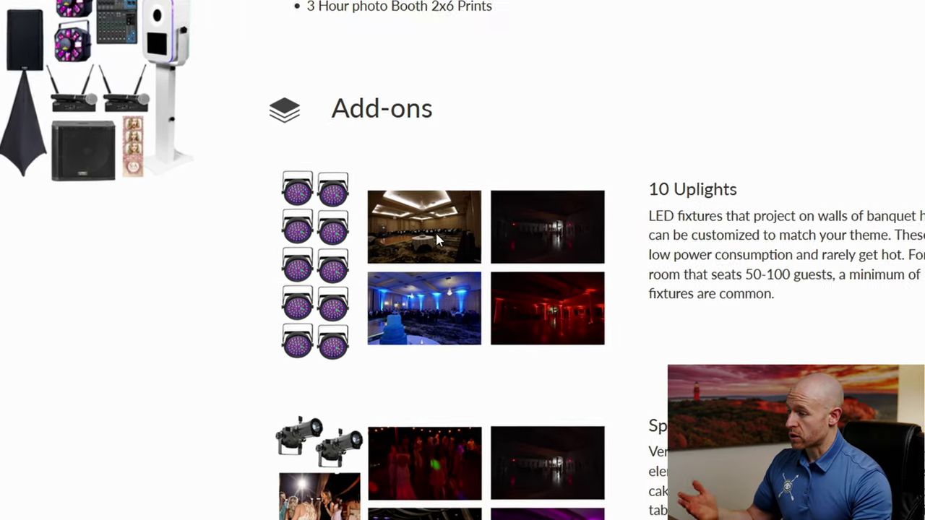
{"action": "scroll", "coordinate": [208, 289], "scroll_direction": "down", "scroll_amount": 1}
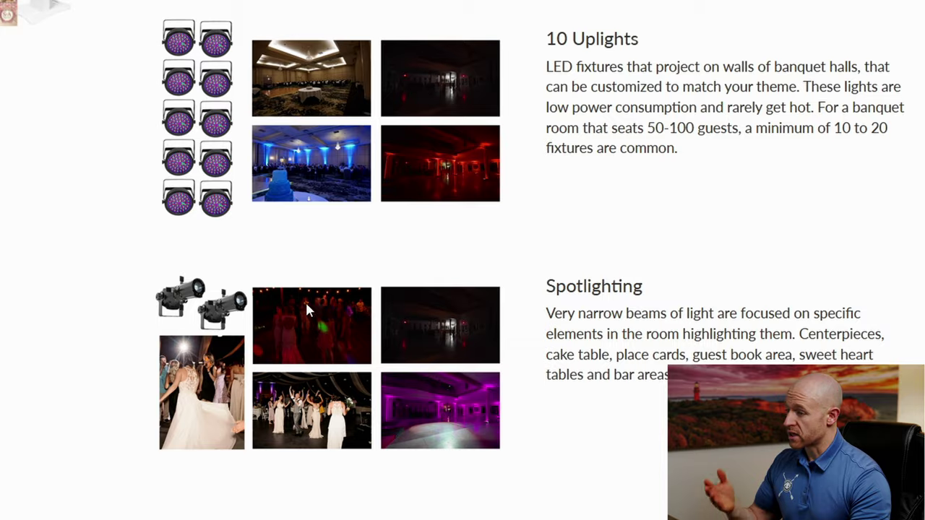
{"action": "scroll", "coordinate": [330, 306], "scroll_direction": "down", "scroll_amount": 6}
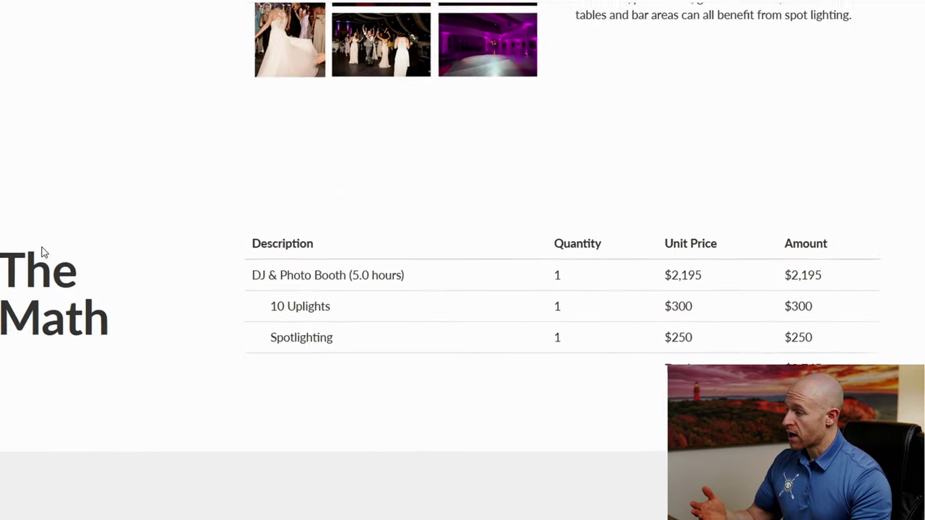
{"action": "scroll", "coordinate": [126, 232], "scroll_direction": "down", "scroll_amount": 2}
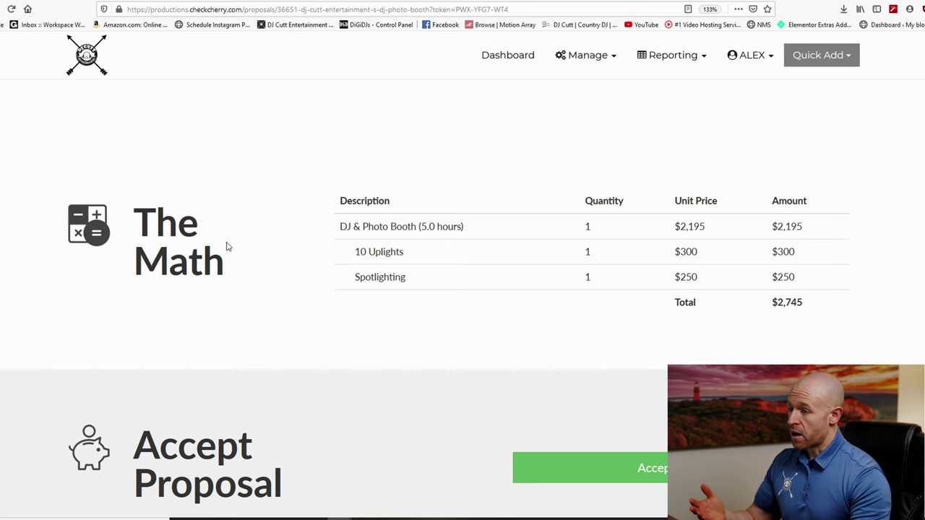
{"action": "scroll", "coordinate": [289, 269], "scroll_direction": "down", "scroll_amount": 1}
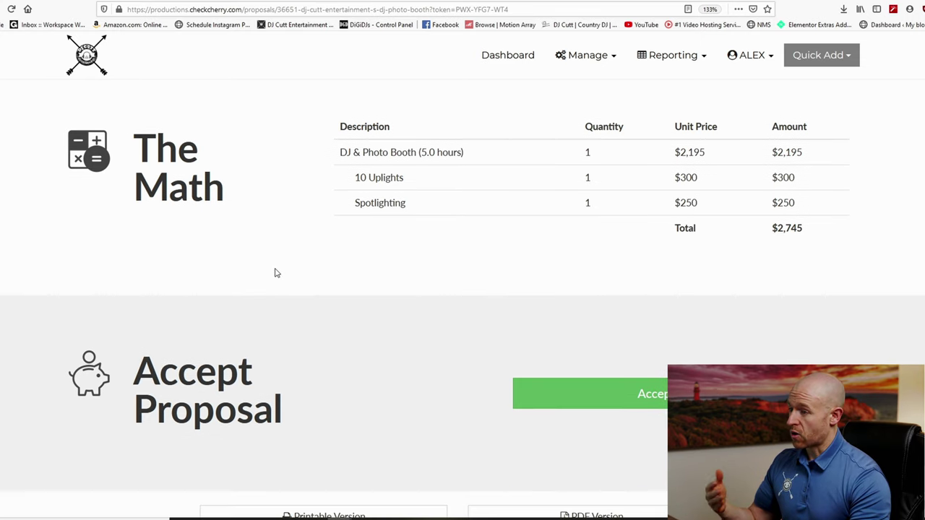
{"action": "scroll", "coordinate": [302, 269], "scroll_direction": "up", "scroll_amount": 1}
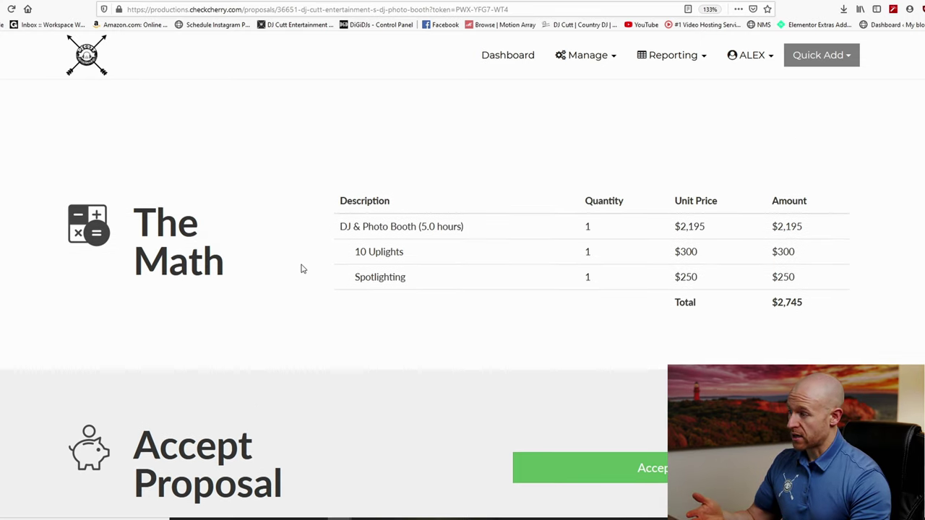
{"action": "scroll", "coordinate": [302, 269], "scroll_direction": "down", "scroll_amount": 1}
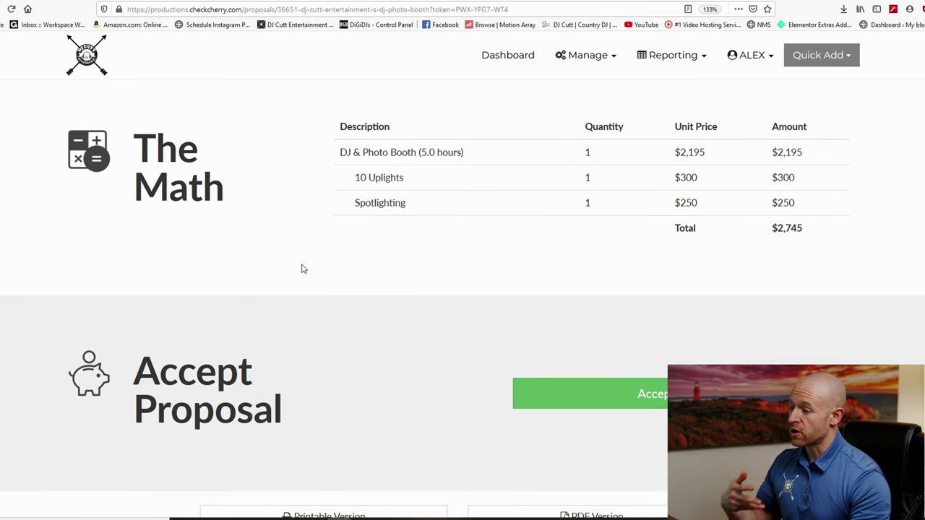
{"action": "scroll", "coordinate": [302, 269], "scroll_direction": "up", "scroll_amount": 1}
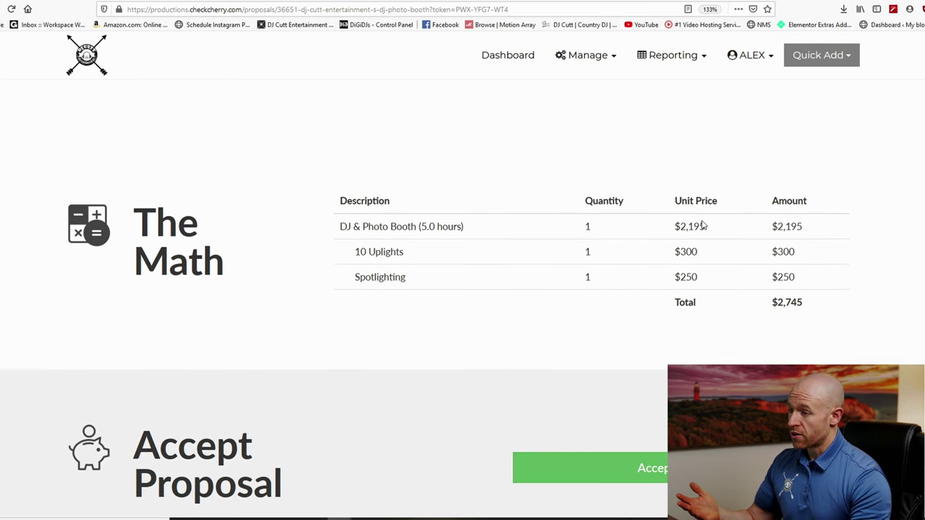
{"action": "scroll", "coordinate": [477, 259], "scroll_direction": "down", "scroll_amount": 1}
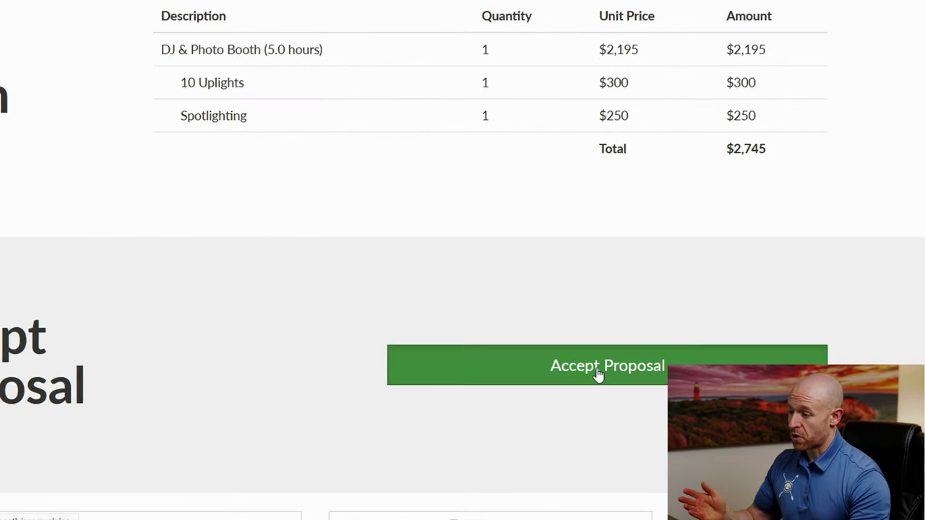
Start accepting the $2,745 proposal and put the cursor in the Electronic Signature field
{"action": "left_click", "coordinate": [598, 373]}
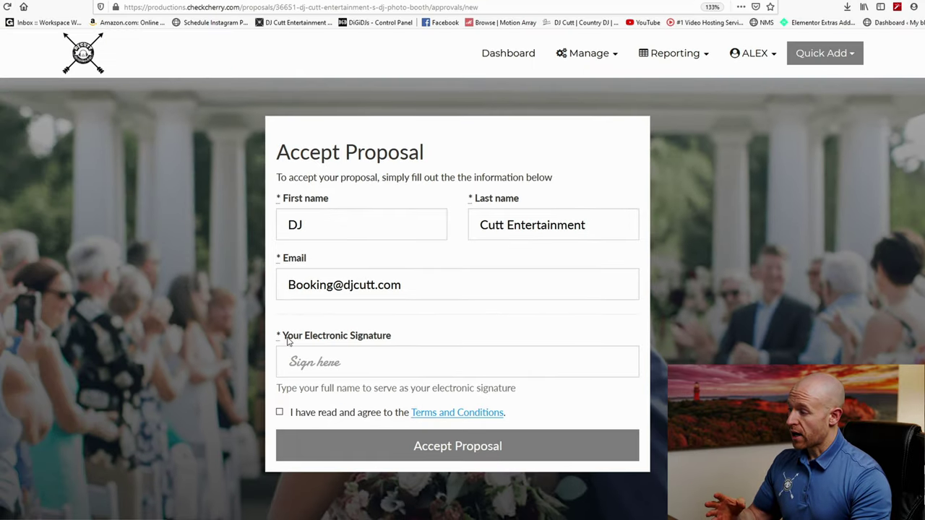
{"action": "left_click", "coordinate": [302, 363]}
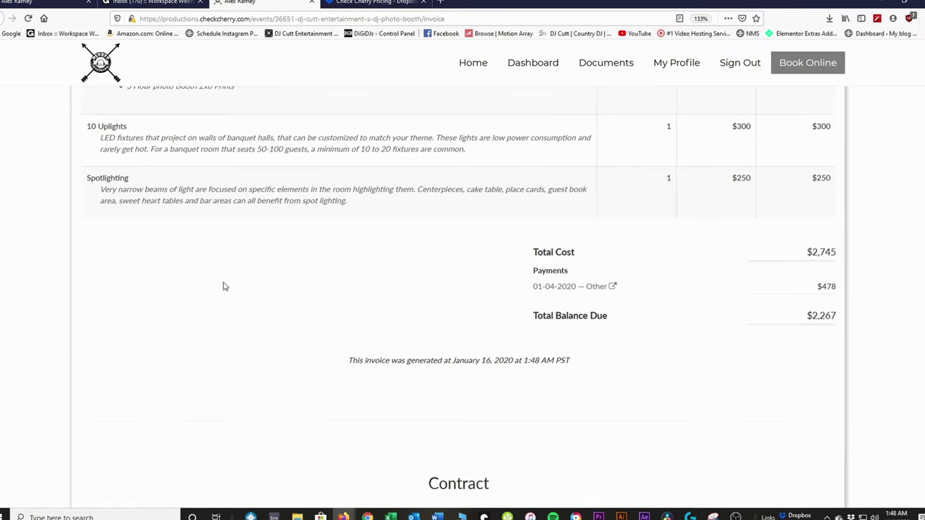
Scroll through the invoice contract and open the proposal's Terms and Conditions
{"action": "scroll", "coordinate": [488, 268], "scroll_direction": "down", "scroll_amount": 1}
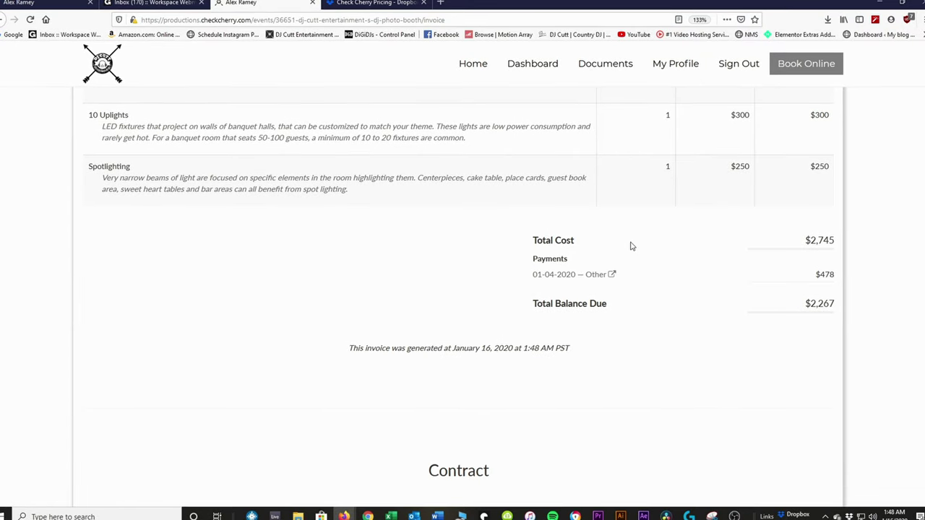
{"action": "scroll", "coordinate": [526, 271], "scroll_direction": "down", "scroll_amount": 1}
{"action": "scroll", "coordinate": [528, 271], "scroll_direction": "down", "scroll_amount": 2}
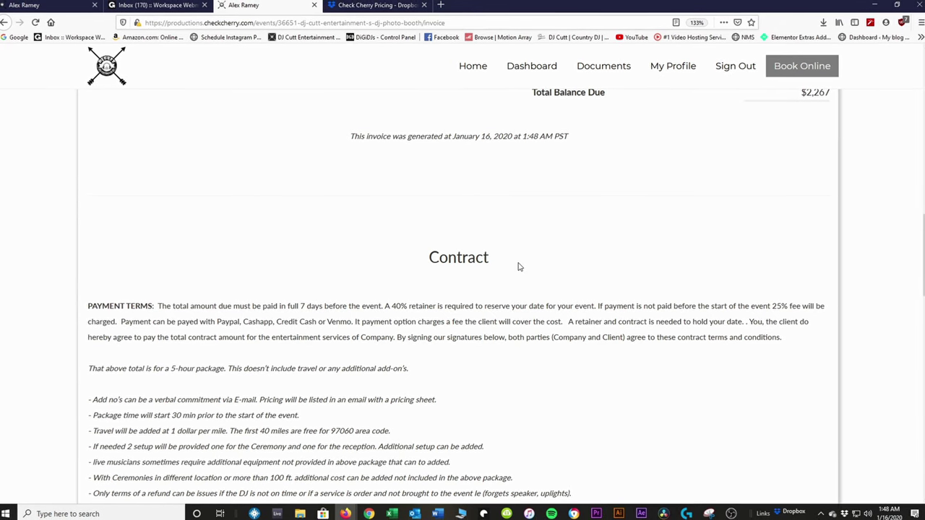
{"action": "scroll", "coordinate": [229, 192], "scroll_direction": "down", "scroll_amount": 2}
{"action": "scroll", "coordinate": [189, 175], "scroll_direction": "down", "scroll_amount": 5}
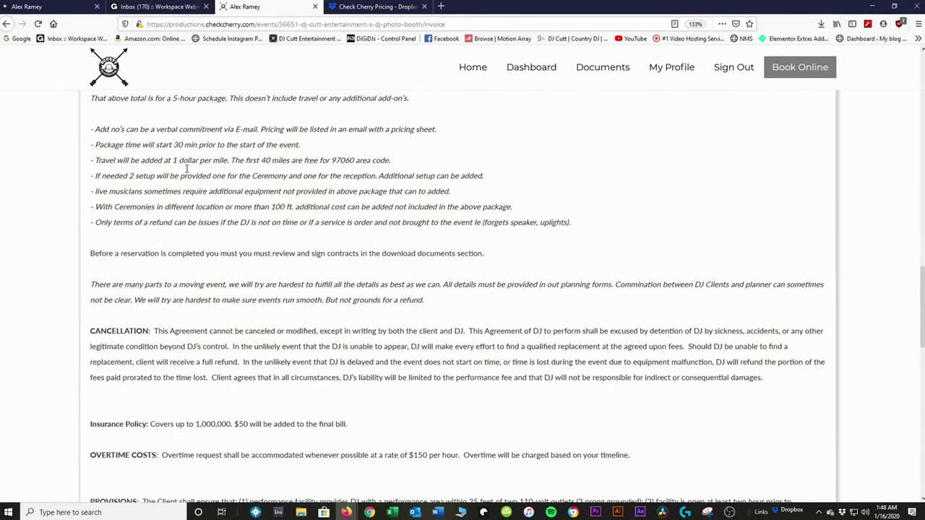
{"action": "scroll", "coordinate": [195, 176], "scroll_direction": "down", "scroll_amount": 5}
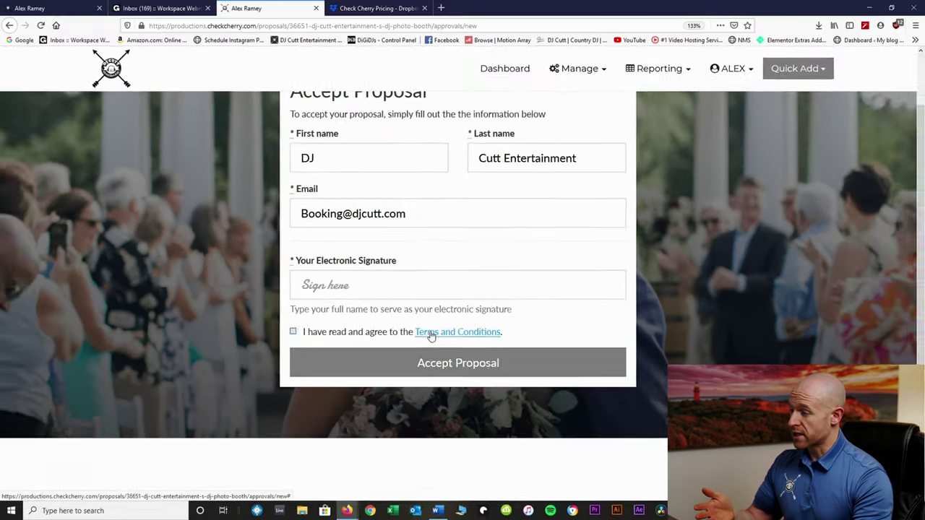
{"action": "left_click", "coordinate": [419, 309]}
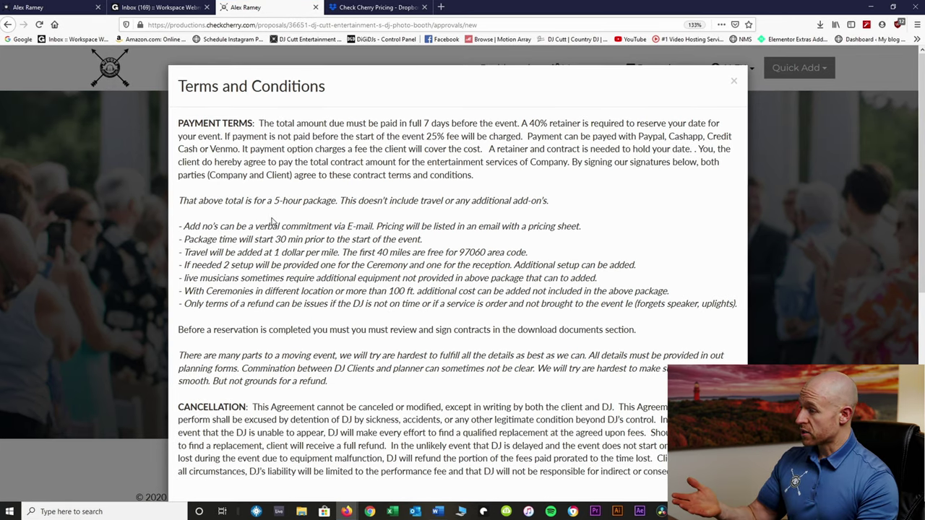
{"action": "scroll", "coordinate": [304, 219], "scroll_direction": "down", "scroll_amount": 4}
{"action": "scroll", "coordinate": [303, 218], "scroll_direction": "up", "scroll_amount": 4}
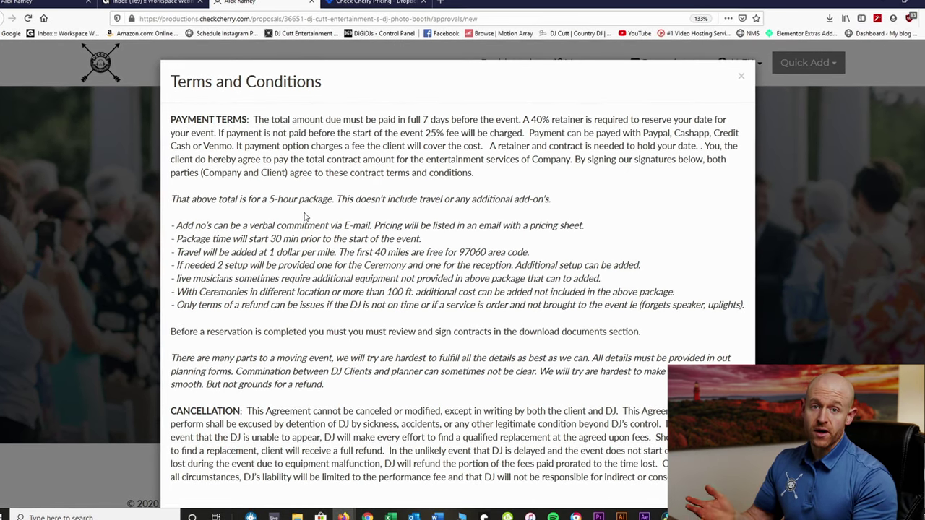
{"action": "scroll", "coordinate": [316, 213], "scroll_direction": "down", "scroll_amount": 5}
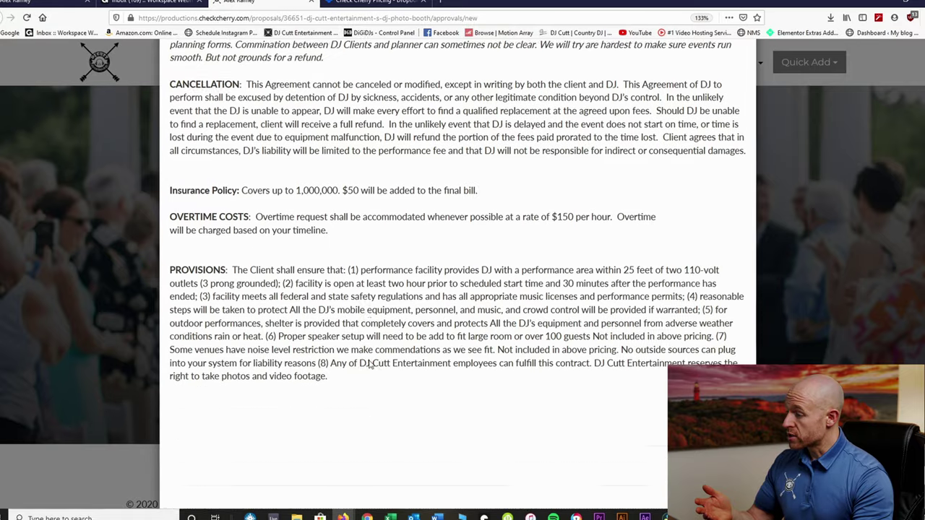
Close the terms, enter the electronic signature and tick the agree-to-terms checkbox
{"action": "left_click", "coordinate": [92, 435]}
{"action": "scroll", "coordinate": [609, 398], "scroll_direction": "up", "scroll_amount": 1}
{"action": "left_click", "coordinate": [406, 363]}
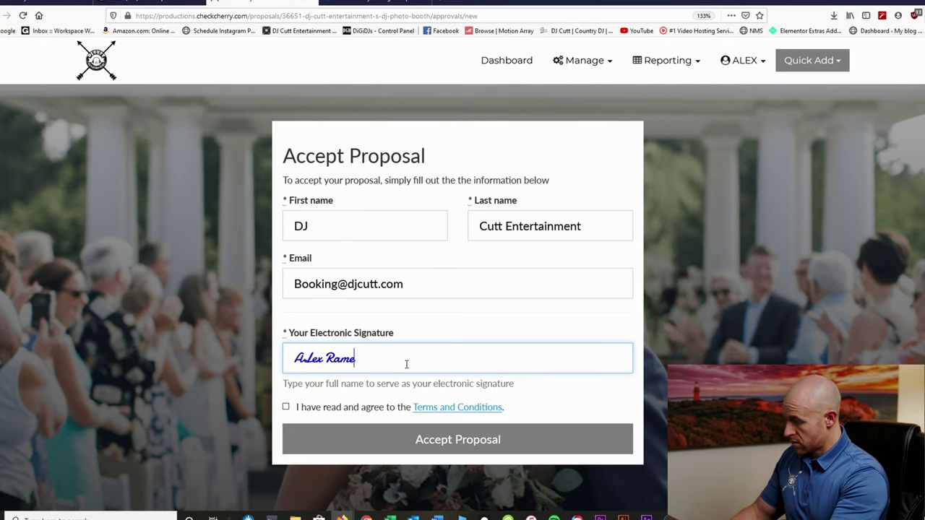
{"action": "left_click", "coordinate": [286, 409]}
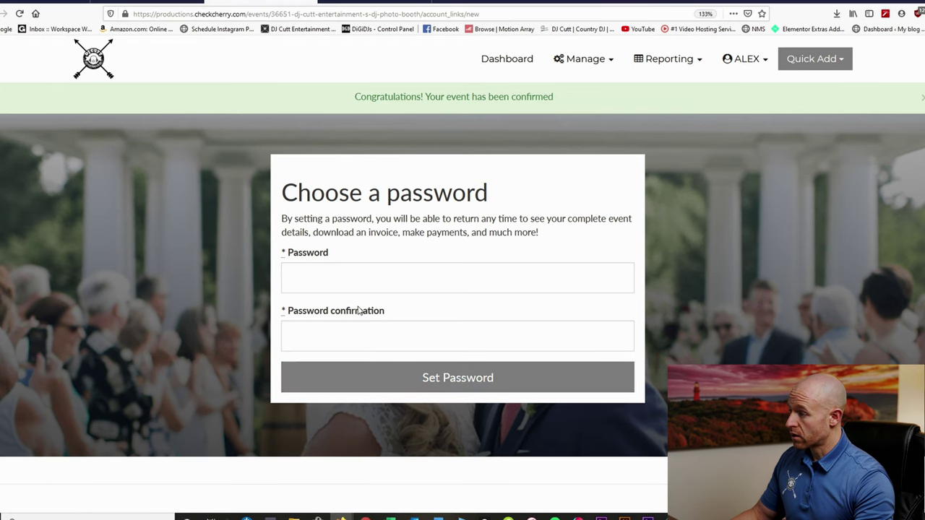
Enter and confirm a new client account password, then submit it
{"action": "left_click", "coordinate": [355, 281]}
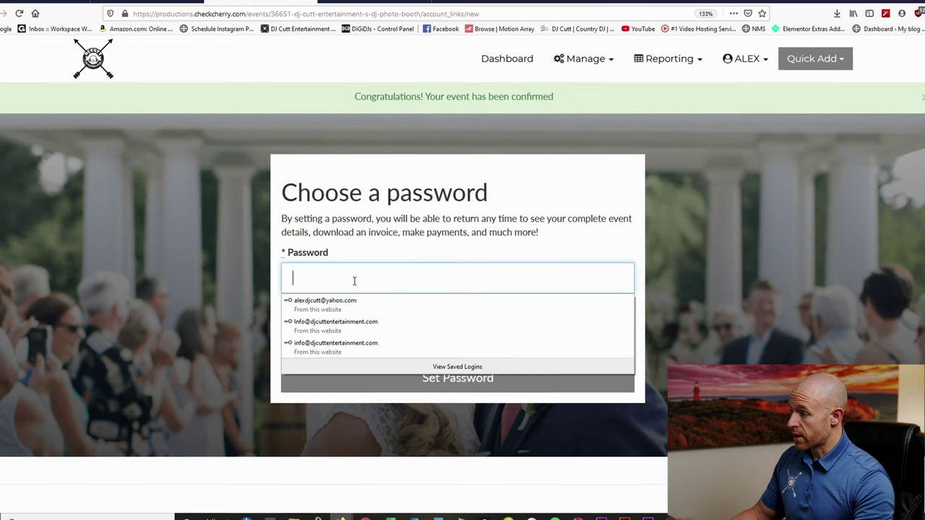
{"action": "key", "text": "Escape"}
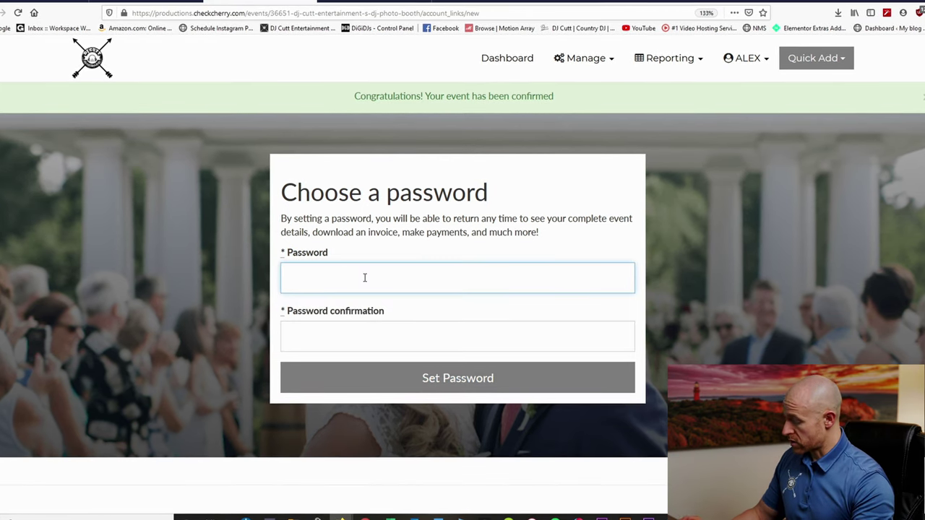
{"action": "type", "text": "••••••••"}
{"action": "left_click", "coordinate": [294, 331]}
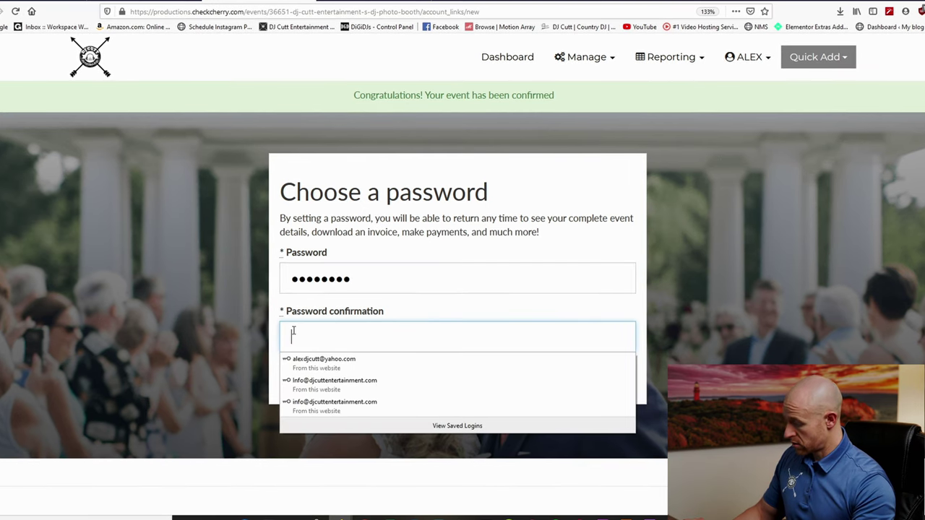
{"action": "type", "text": "••••••••"}
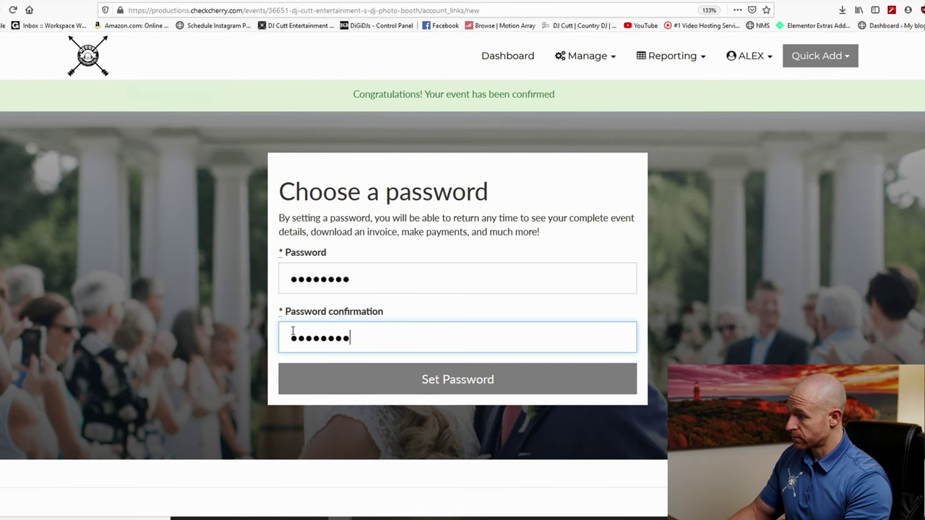
{"action": "key", "text": "Return"}
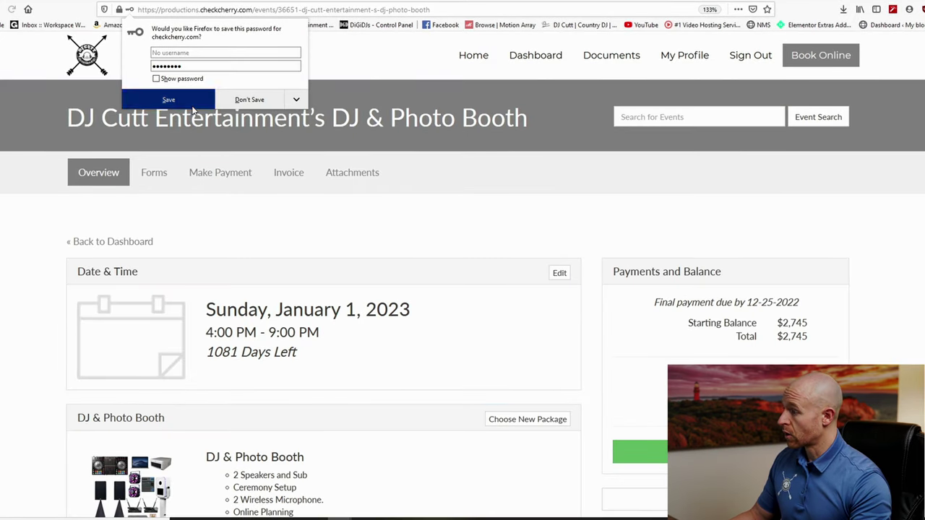
{"action": "scroll", "coordinate": [239, 224], "scroll_direction": "down", "scroll_amount": 5}
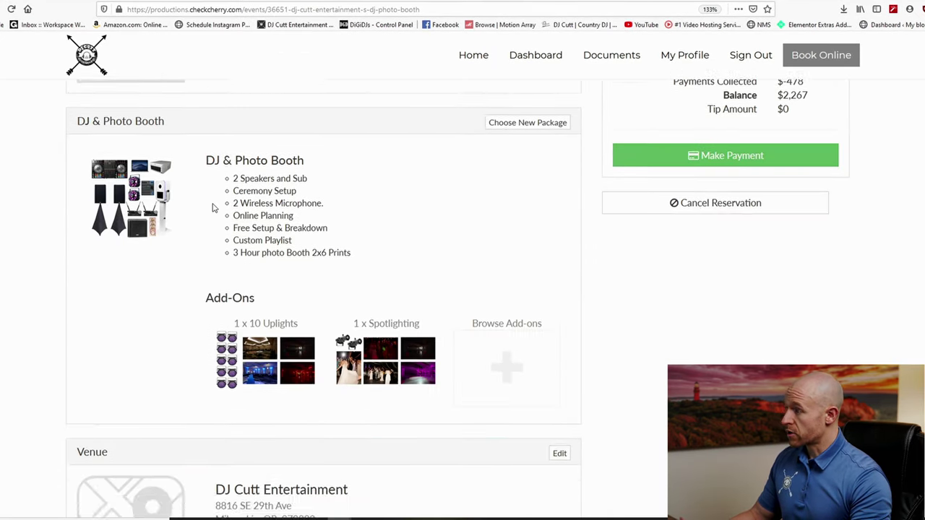
{"action": "scroll", "coordinate": [212, 206], "scroll_direction": "up", "scroll_amount": 5}
{"action": "scroll", "coordinate": [365, 327], "scroll_direction": "down", "scroll_amount": 6}
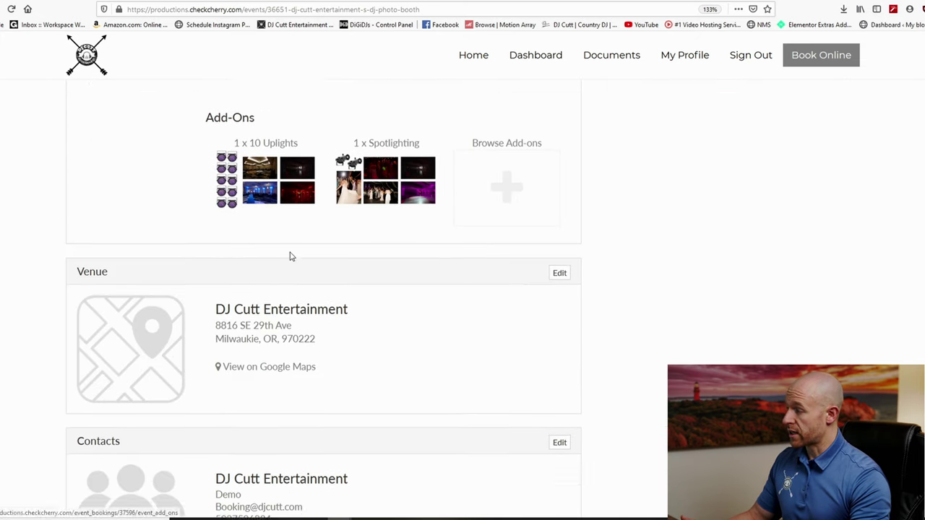
{"action": "scroll", "coordinate": [292, 257], "scroll_direction": "down", "scroll_amount": 5}
{"action": "scroll", "coordinate": [429, 210], "scroll_direction": "down", "scroll_amount": 5}
{"action": "scroll", "coordinate": [219, 165], "scroll_direction": "up", "scroll_amount": 2}
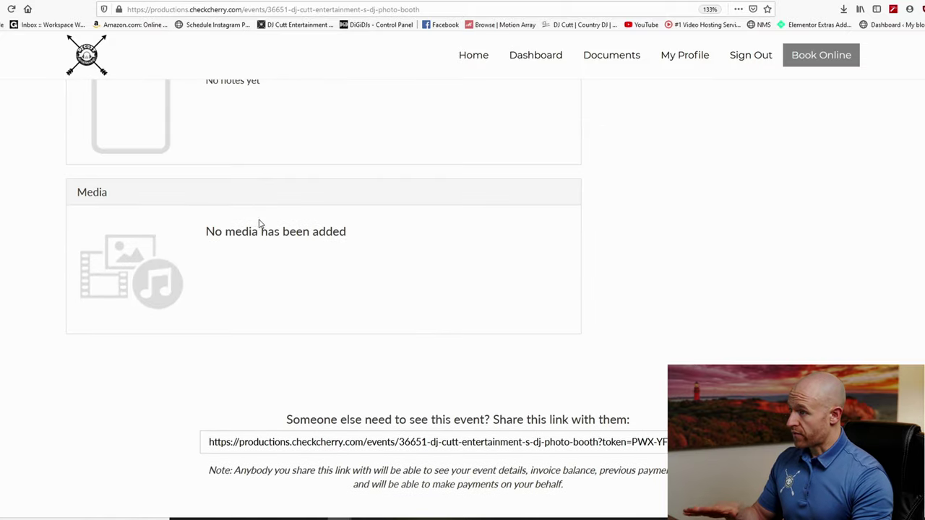
{"action": "scroll", "coordinate": [275, 232], "scroll_direction": "up", "scroll_amount": 2}
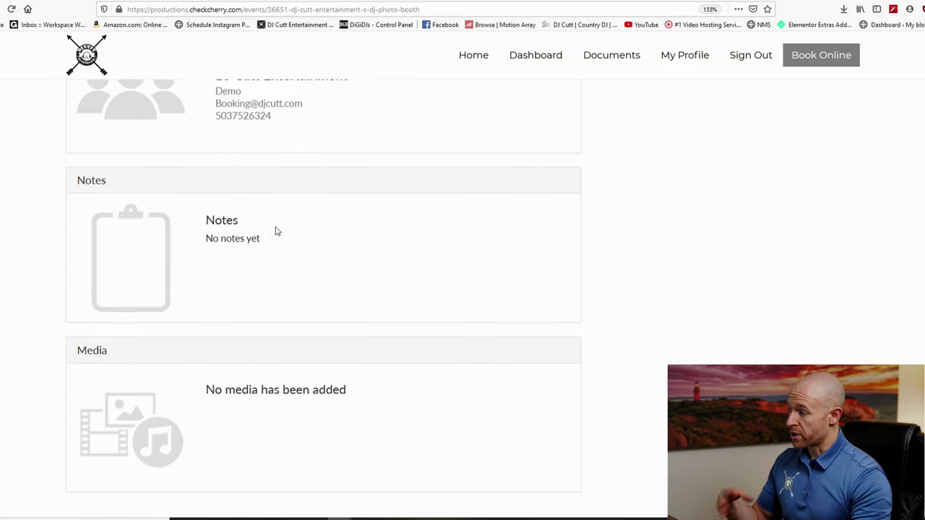
{"action": "scroll", "coordinate": [278, 231], "scroll_direction": "up", "scroll_amount": 1}
{"action": "scroll", "coordinate": [316, 242], "scroll_direction": "up", "scroll_amount": 7}
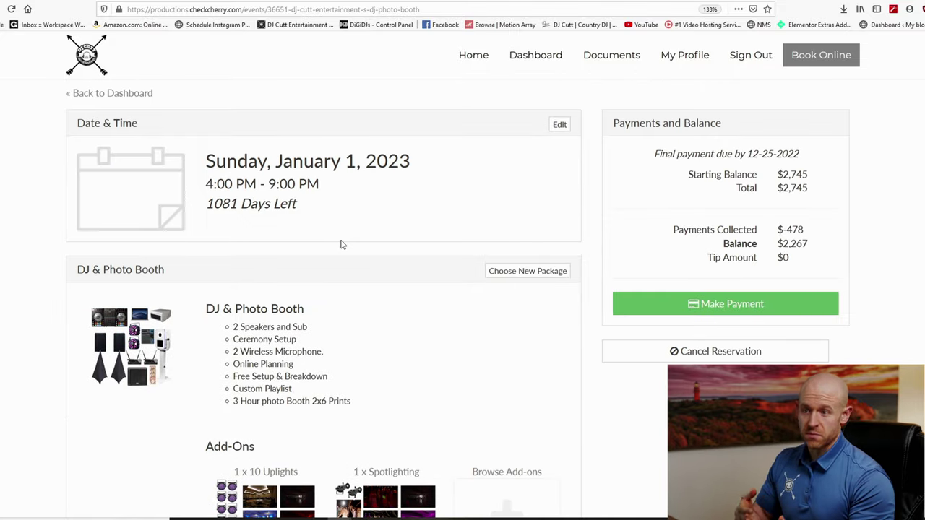
{"action": "scroll", "coordinate": [342, 244], "scroll_direction": "up", "scroll_amount": 2}
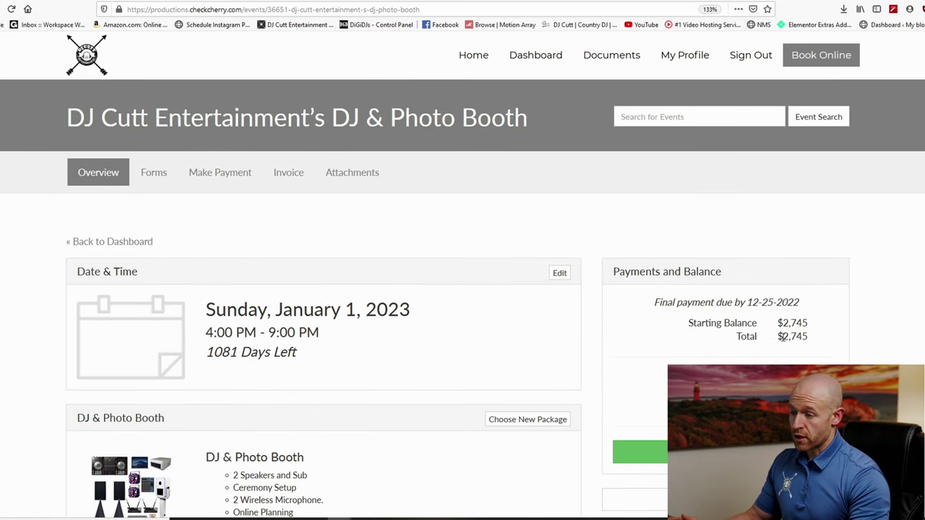
{"action": "scroll", "coordinate": [636, 323], "scroll_direction": "down", "scroll_amount": 1}
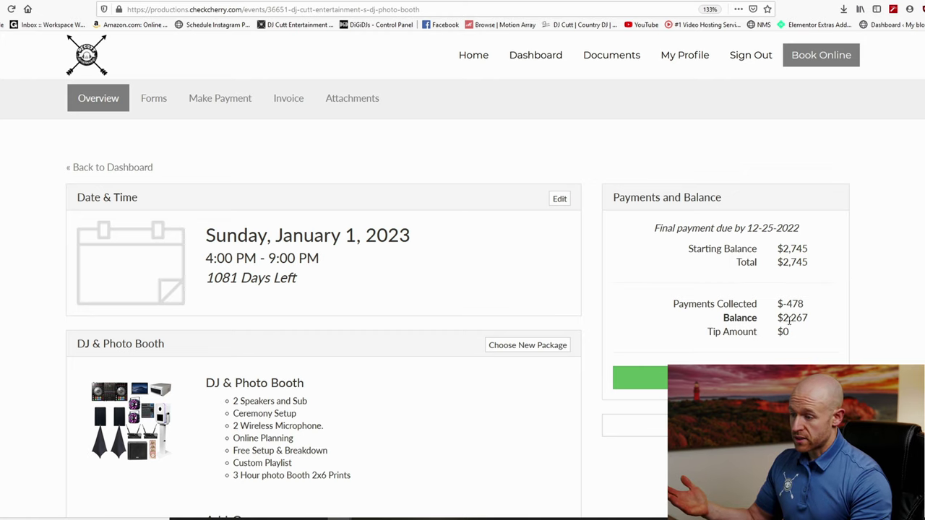
{"action": "scroll", "coordinate": [782, 324], "scroll_direction": "down", "scroll_amount": 1}
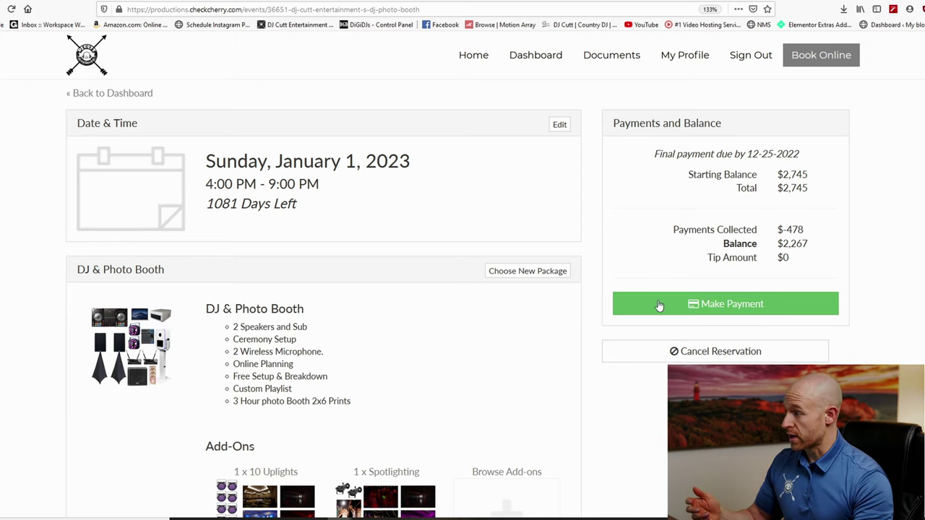
Scroll up to the DJ Cutt Entertainment home page's wedding party banner photo
{"action": "scroll", "coordinate": [563, 355], "scroll_direction": "up", "scroll_amount": 1}
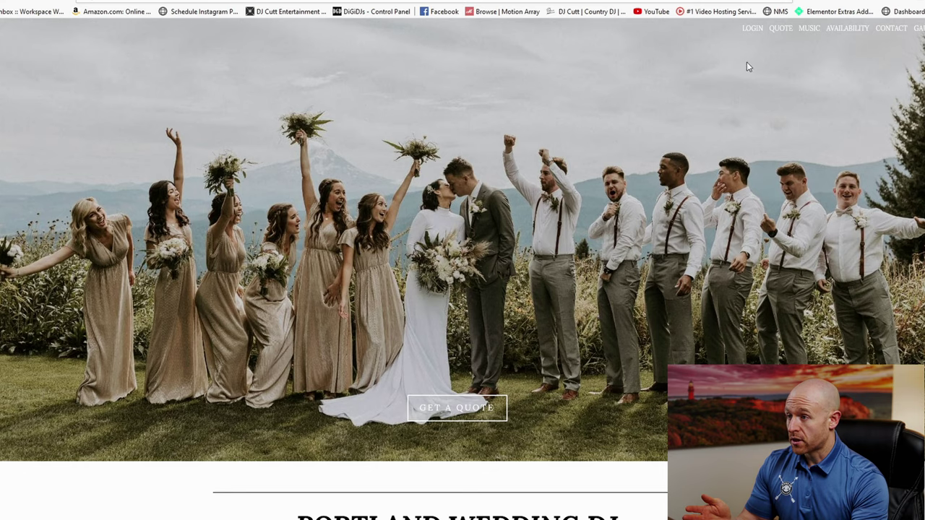
Sign in on the client Log in page using the saved booking credentials with Remember me ticked
{"action": "left_click", "coordinate": [749, 33]}
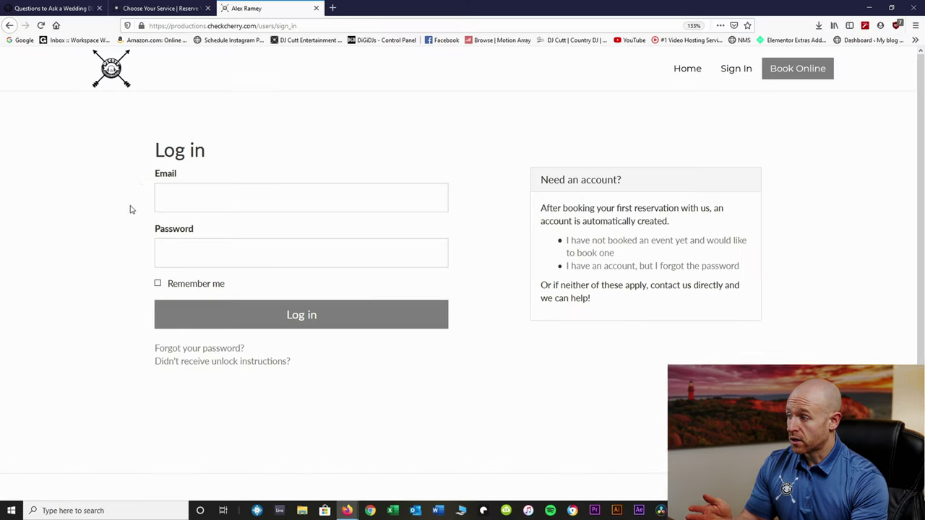
{"action": "left_click", "coordinate": [175, 204]}
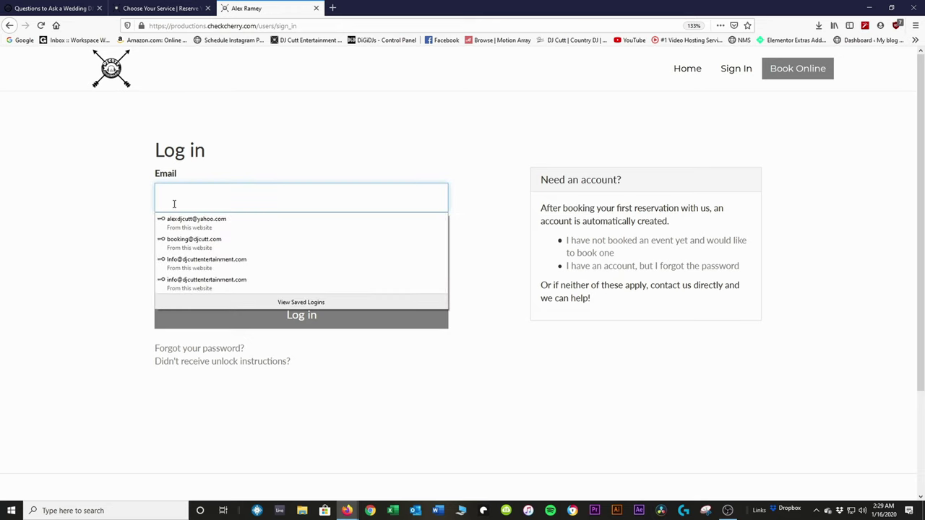
{"action": "left_click", "coordinate": [191, 244]}
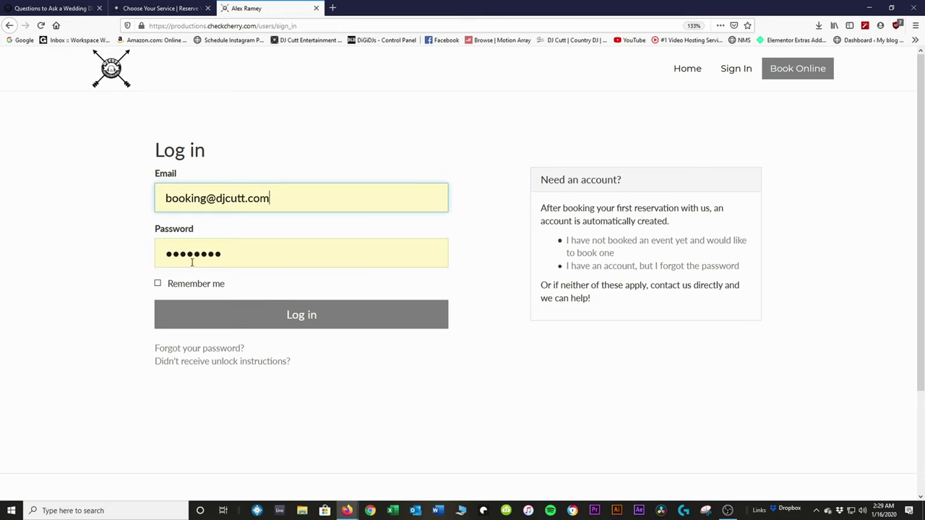
{"action": "left_click", "coordinate": [158, 285]}
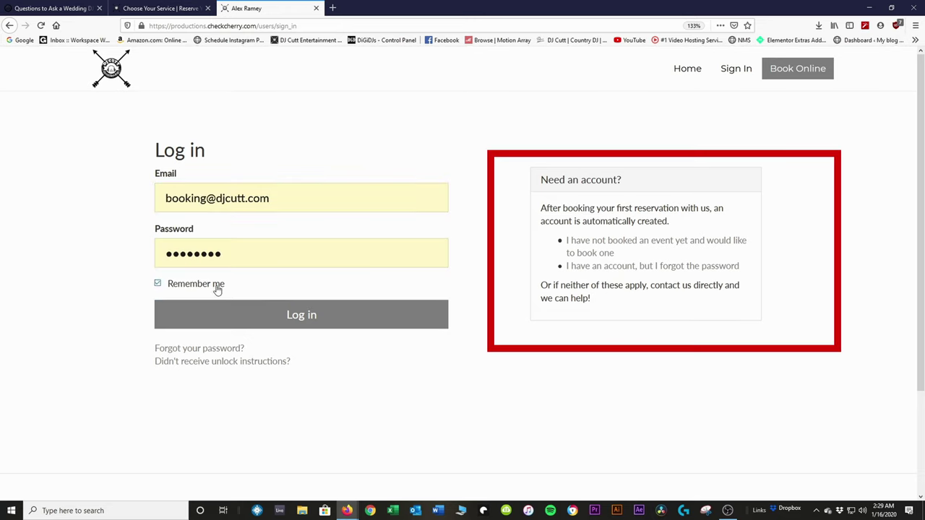
{"action": "left_click", "coordinate": [318, 317]}
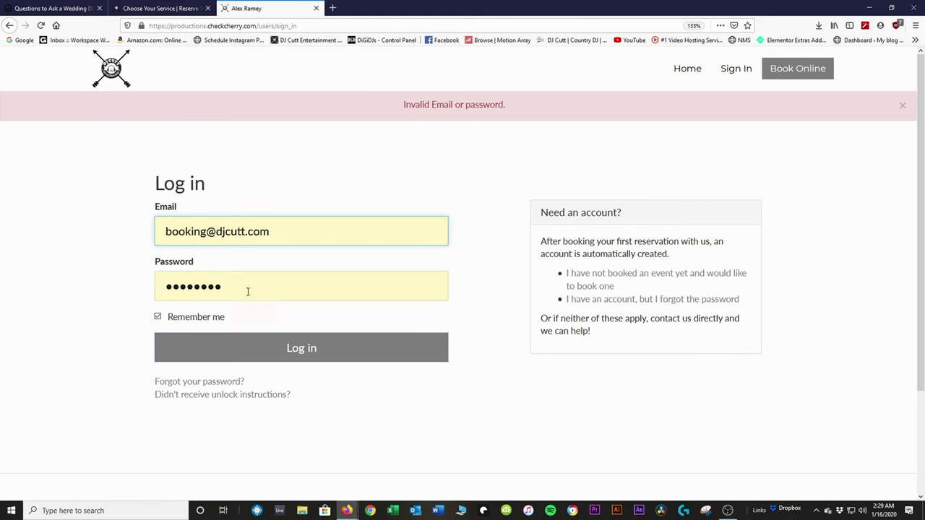